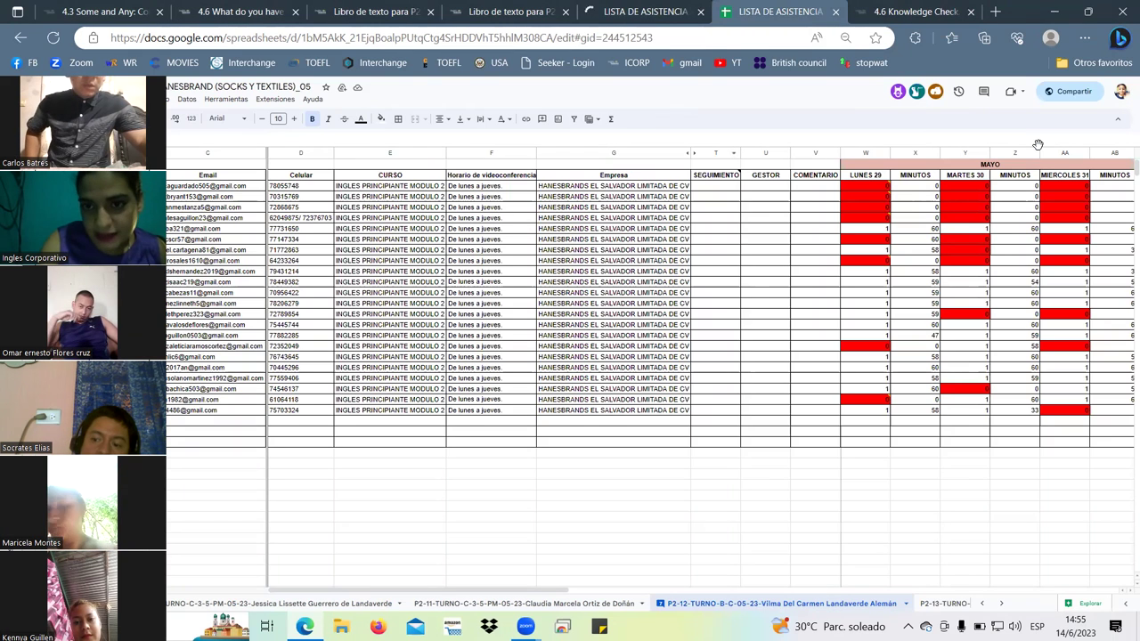
Select cell AQ3, the first participant's cell in the Wednesday attendance column that follows MARTES 13 and its minutes
{"action": "left_click_drag", "start_coordinate": [715, 152], "coordinate": [765, 152]}
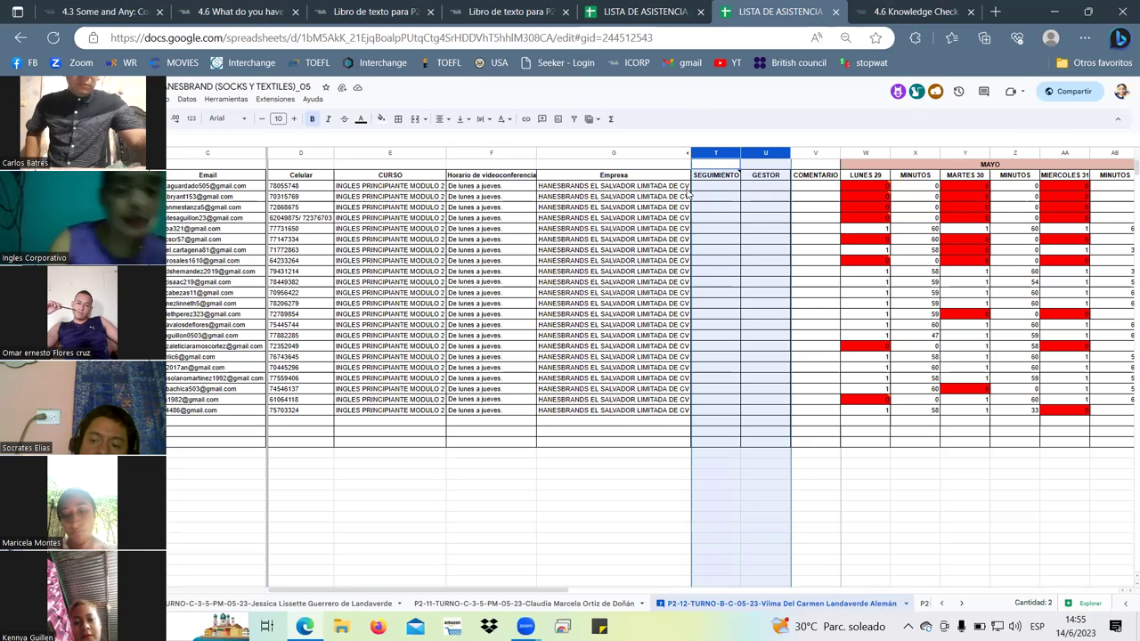
{"action": "mouse_move", "coordinate": [712, 160]}
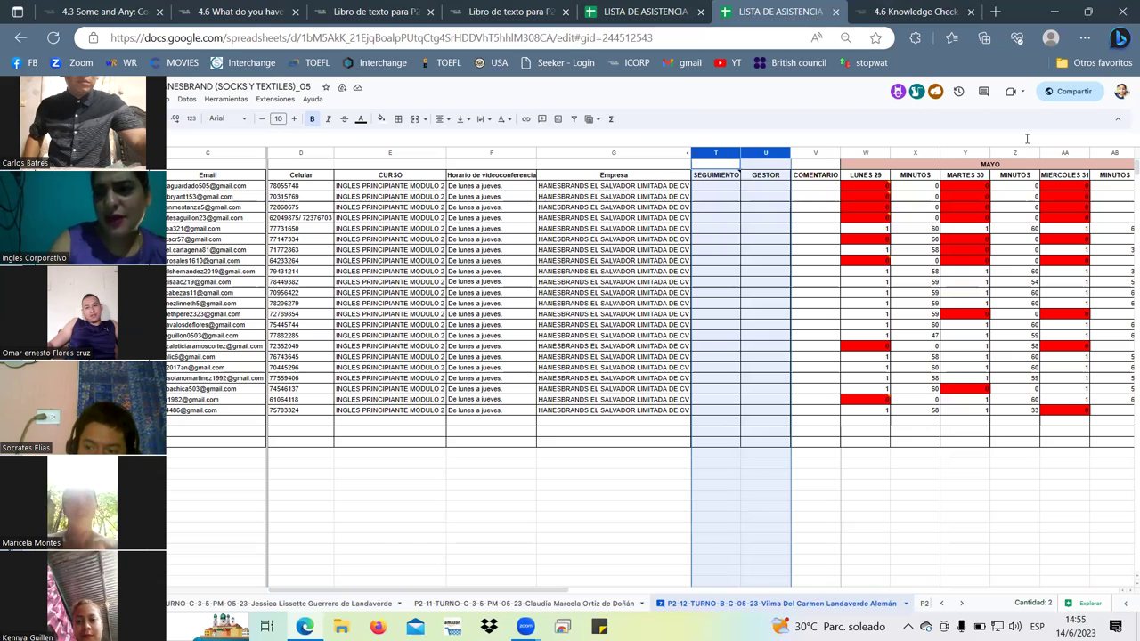
{"action": "scroll", "coordinate": [1122, 206], "scroll_direction": "right", "scroll_amount": 2}
{"action": "left_click", "coordinate": [1123, 205]}
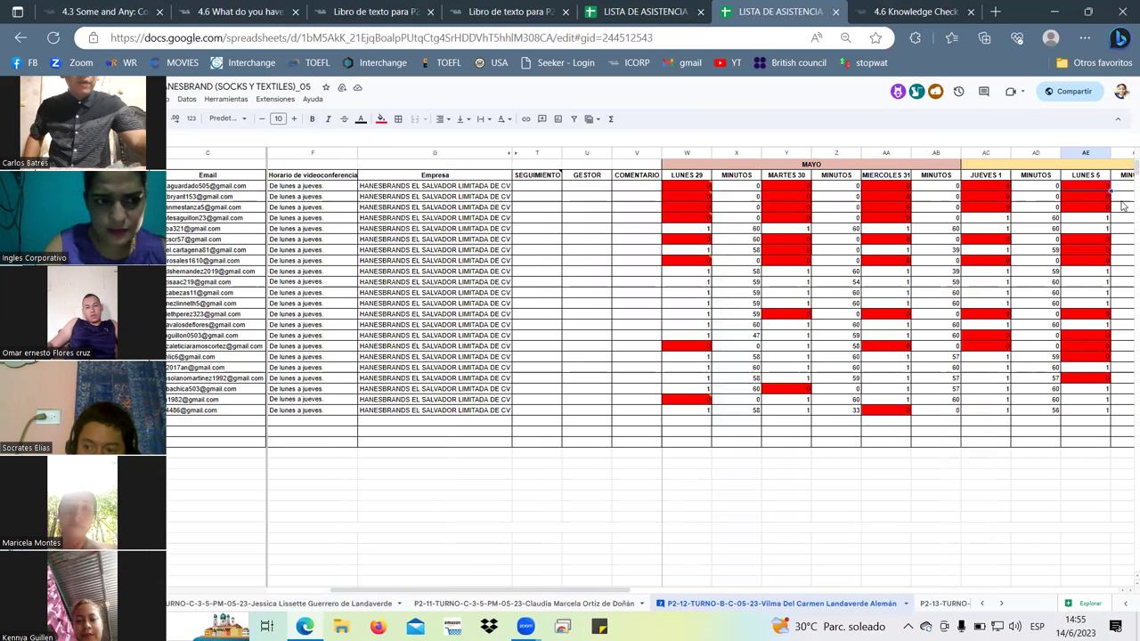
{"action": "key", "text": "Right"}
{"action": "key", "text": "Right"}
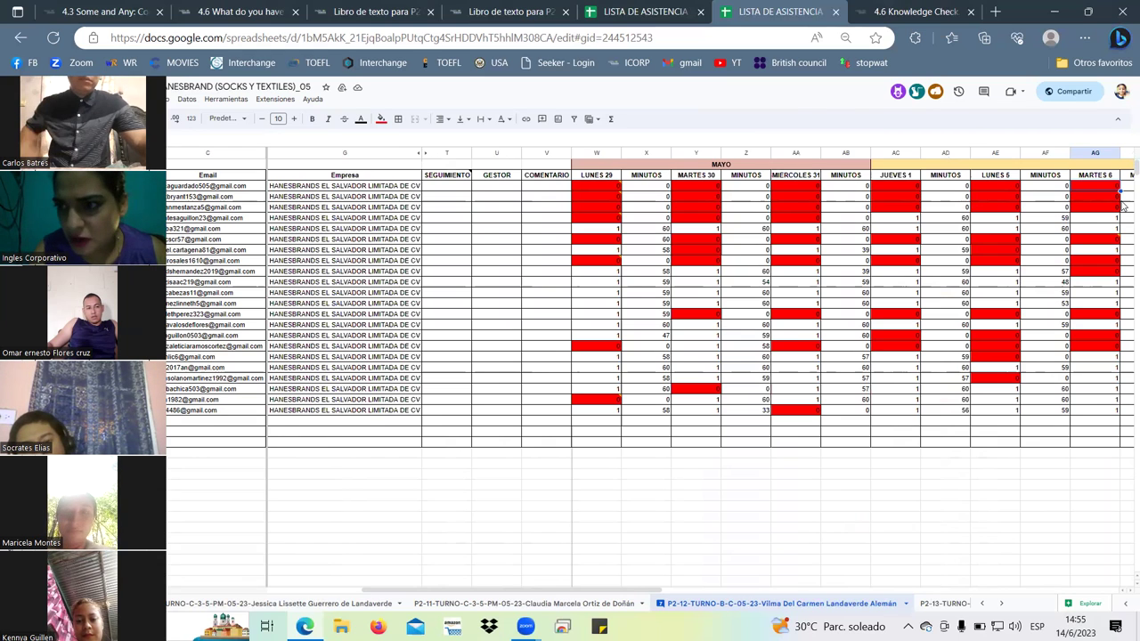
{"action": "key", "text": "Right"}
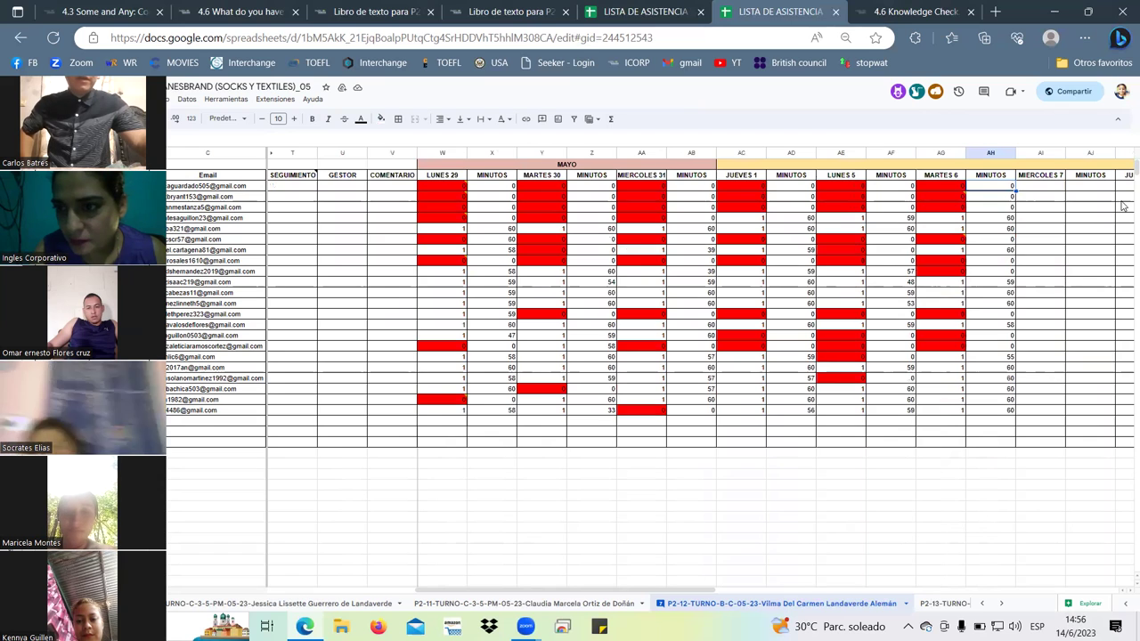
{"action": "key", "text": "Right"}
{"action": "key", "text": "Right"}
{"action": "key", "text": "Right"}
{"action": "key", "text": "Right"}
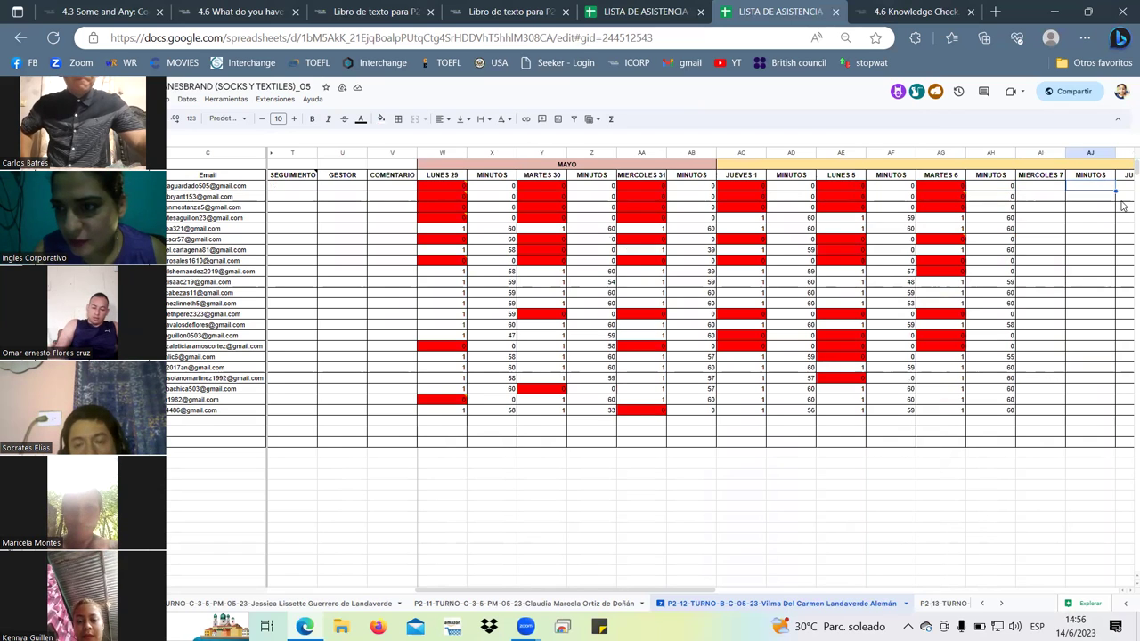
{"action": "key", "text": "Right"}
{"action": "key", "text": "Right"}
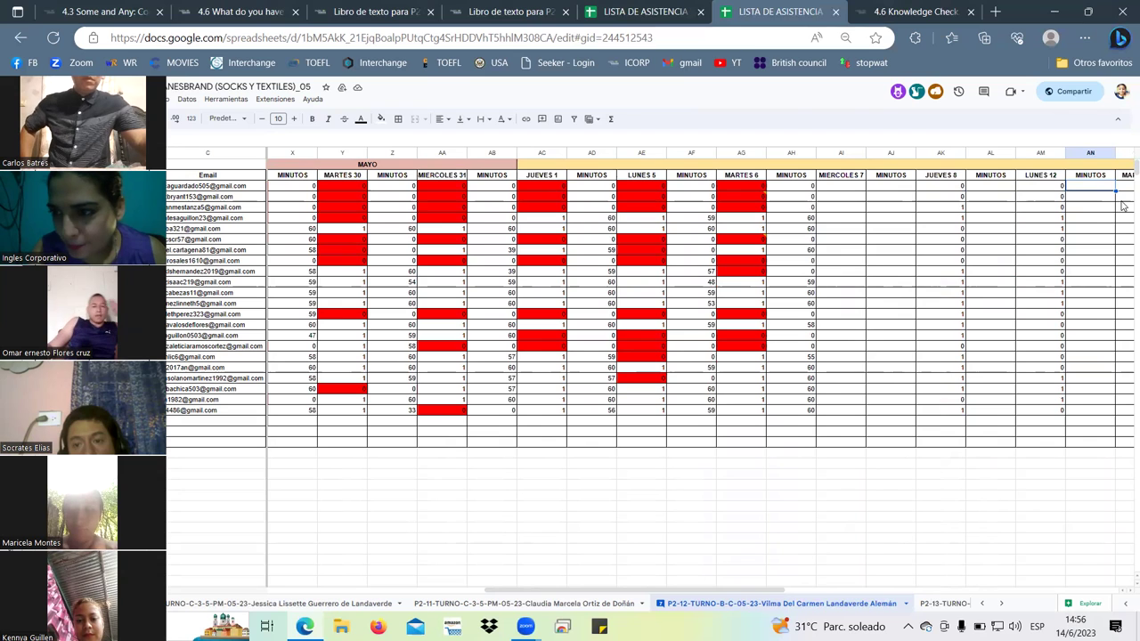
{"action": "key", "text": "Right"}
{"action": "key", "text": "Right"}
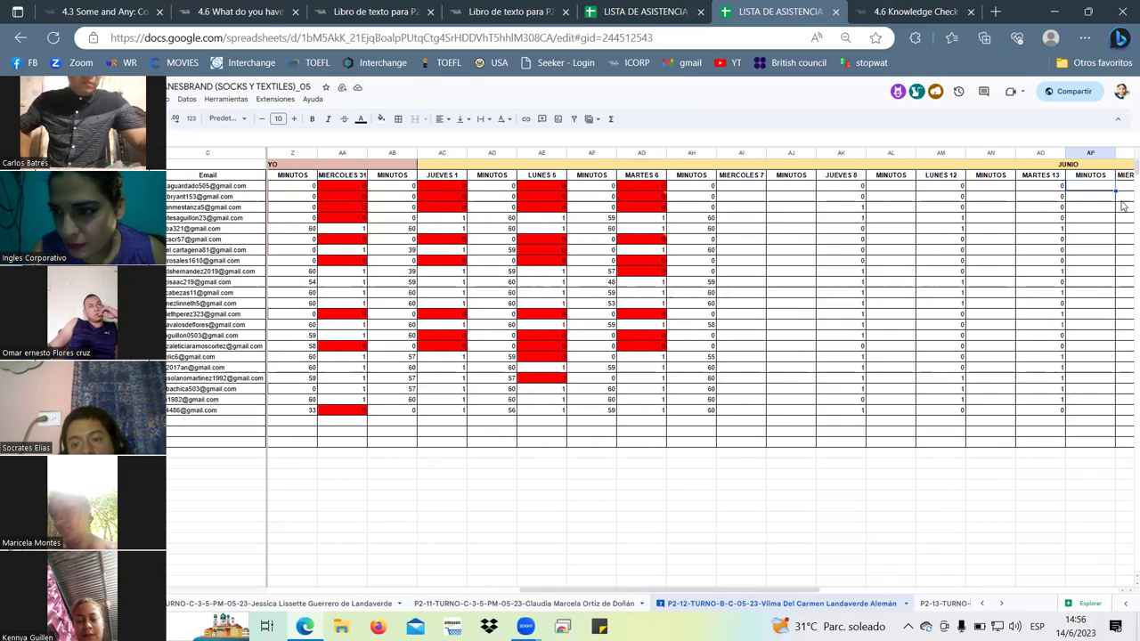
{"action": "key", "text": "Right"}
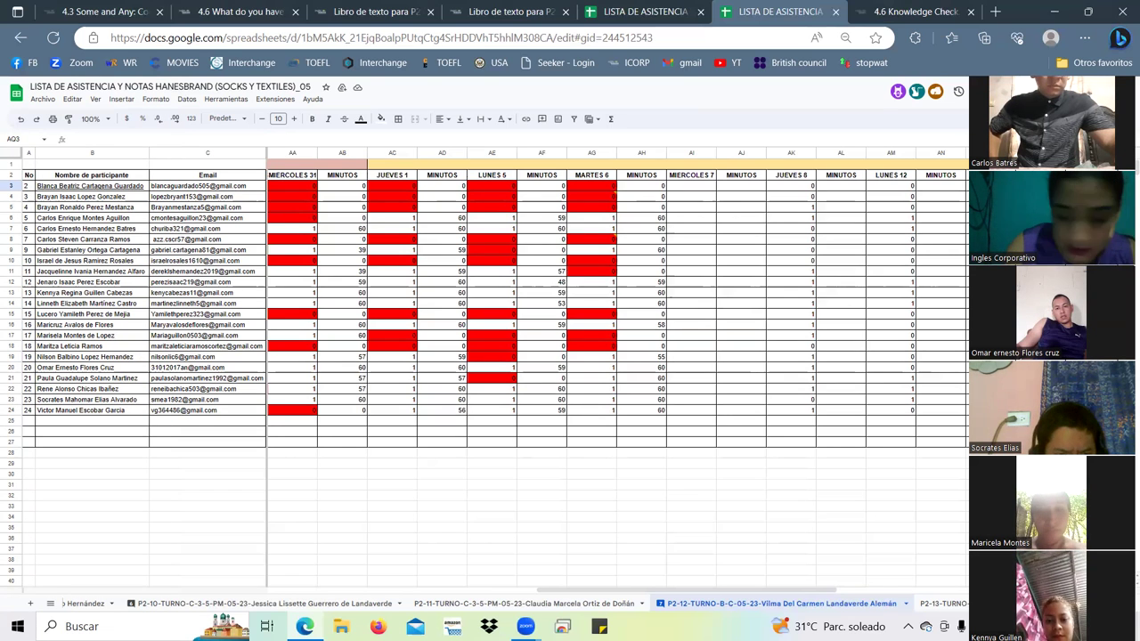
Record Wednesday's attendance in column AQ for the participants in rows 3 to 6
{"action": "key", "text": "Return"}
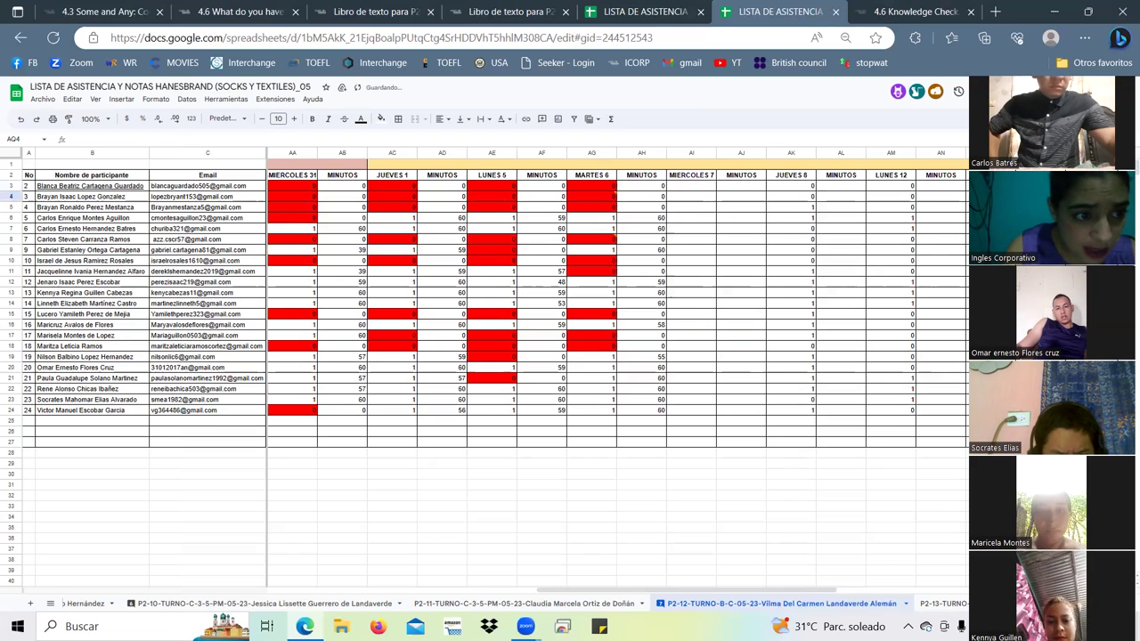
{"action": "key", "text": "Return"}
{"action": "key", "text": "Return"}
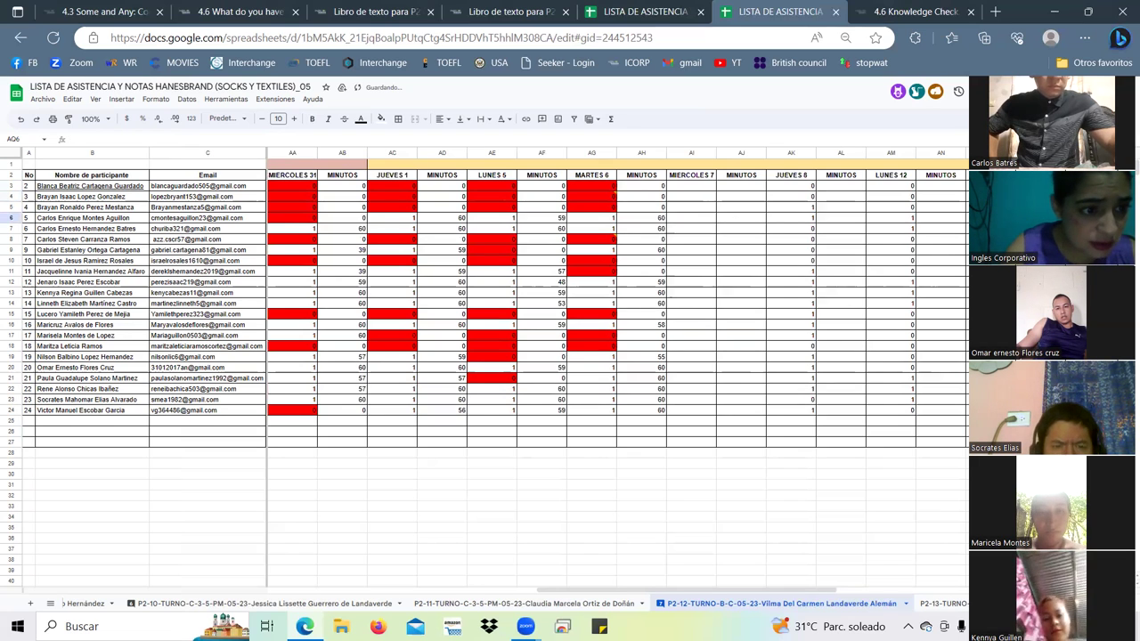
{"action": "key", "text": "Return"}
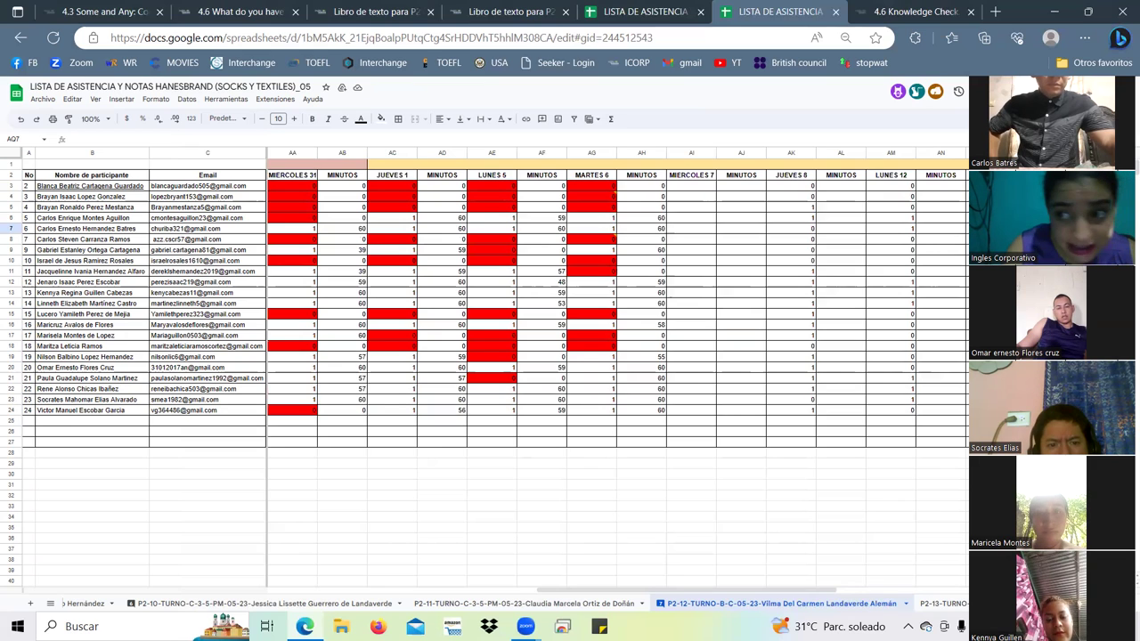
Mark the participants in rows 7 to 11 with 1 in Wednesday's attendance column AQ
{"action": "type", "text": "1"}
{"action": "key", "text": "Return"}
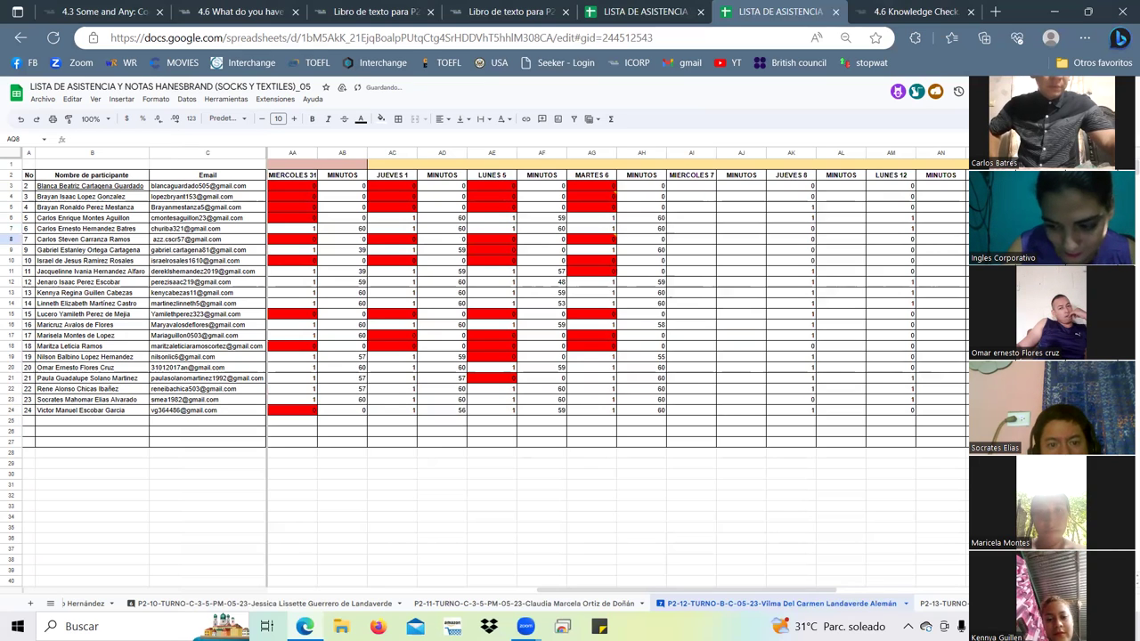
{"action": "type", "text": "1"}
{"action": "key", "text": "Return"}
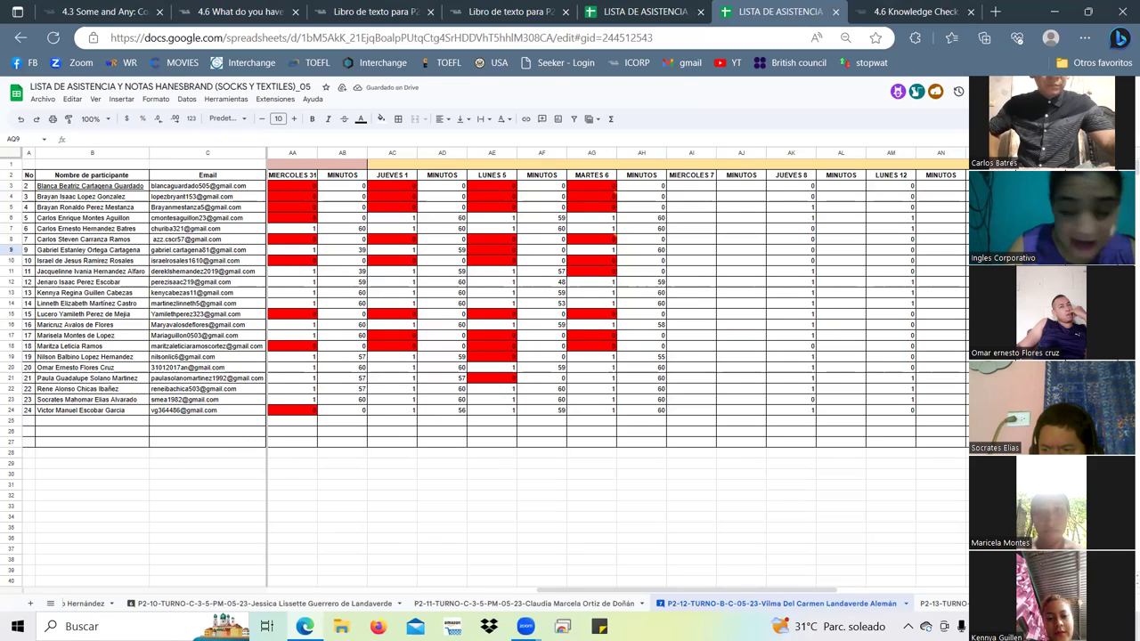
{"action": "type", "text": "1"}
{"action": "key", "text": "Return"}
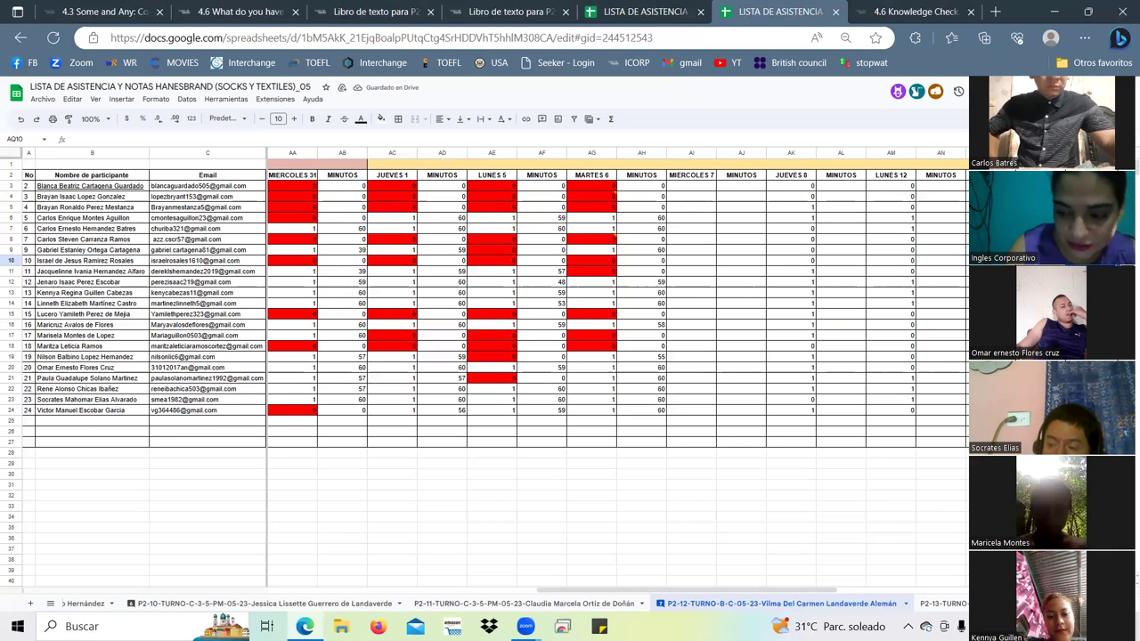
{"action": "type", "text": "1"}
{"action": "key", "text": "Return"}
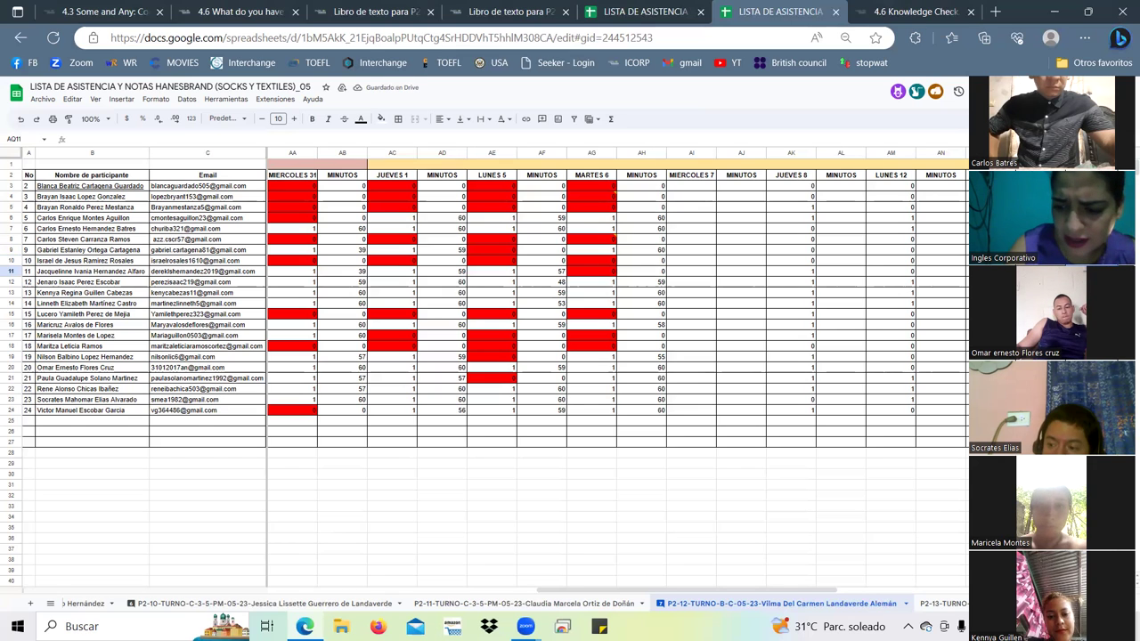
{"action": "type", "text": "1"}
{"action": "key", "text": "Return"}
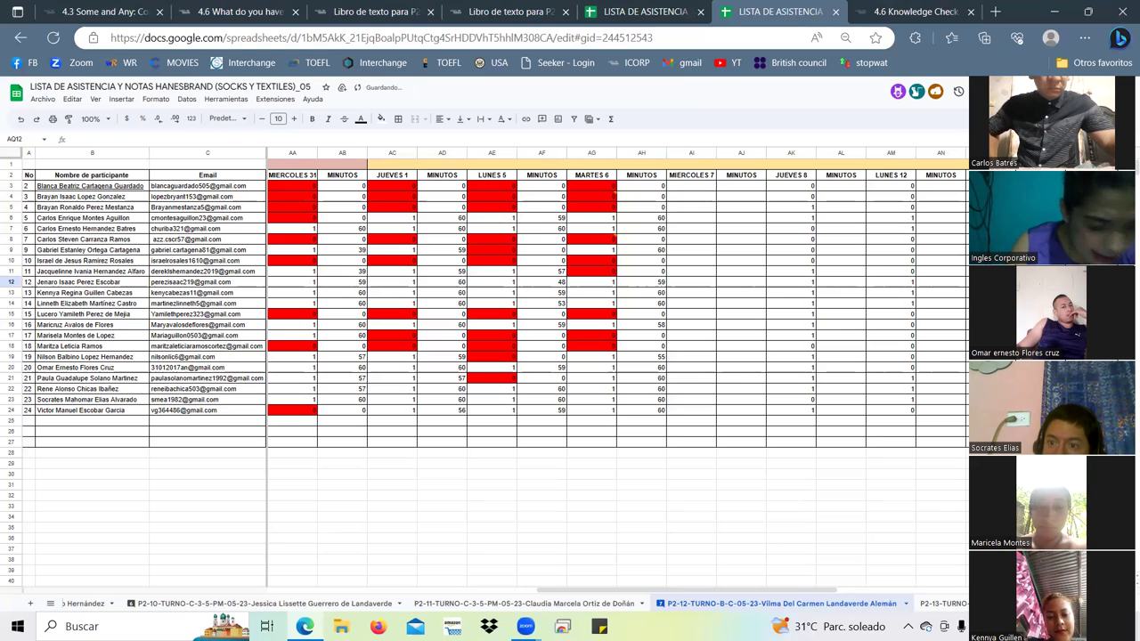
Record Wednesday's attendance in column AQ for rows 12 to 17, entering 1 in AQ16 and AQ17
{"action": "key", "text": "Return"}
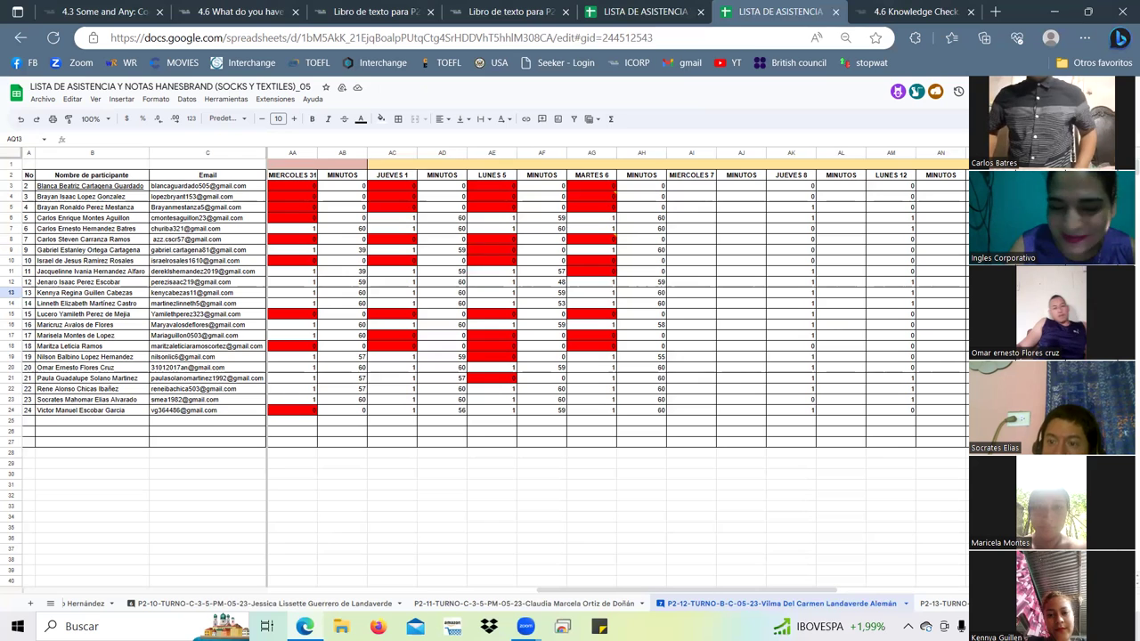
{"action": "key", "text": "Return"}
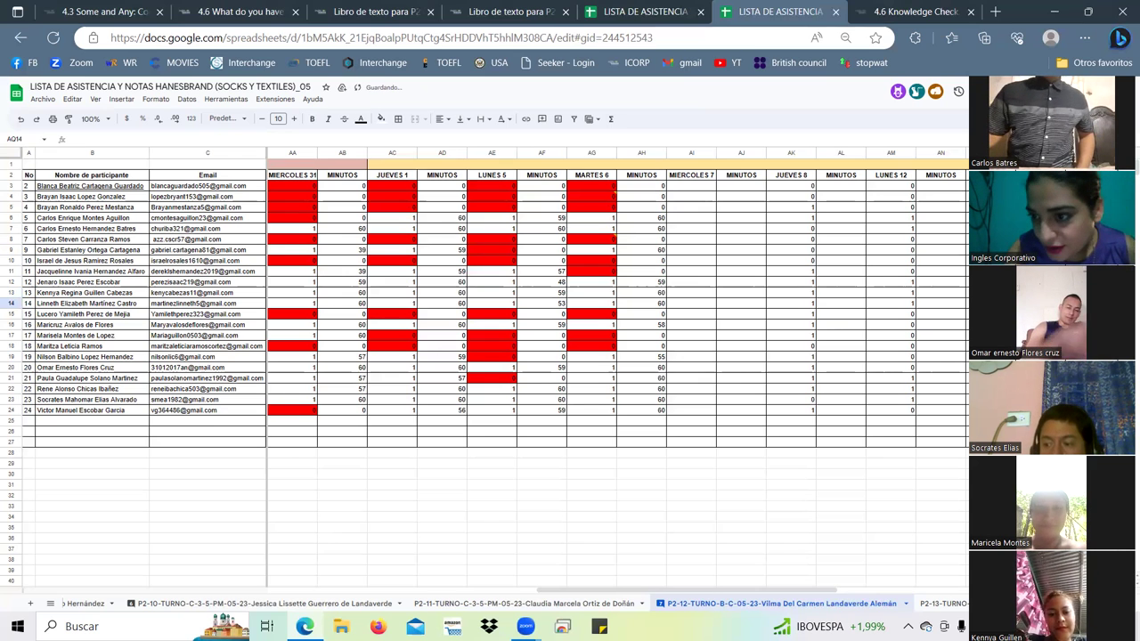
{"action": "key", "text": "Return"}
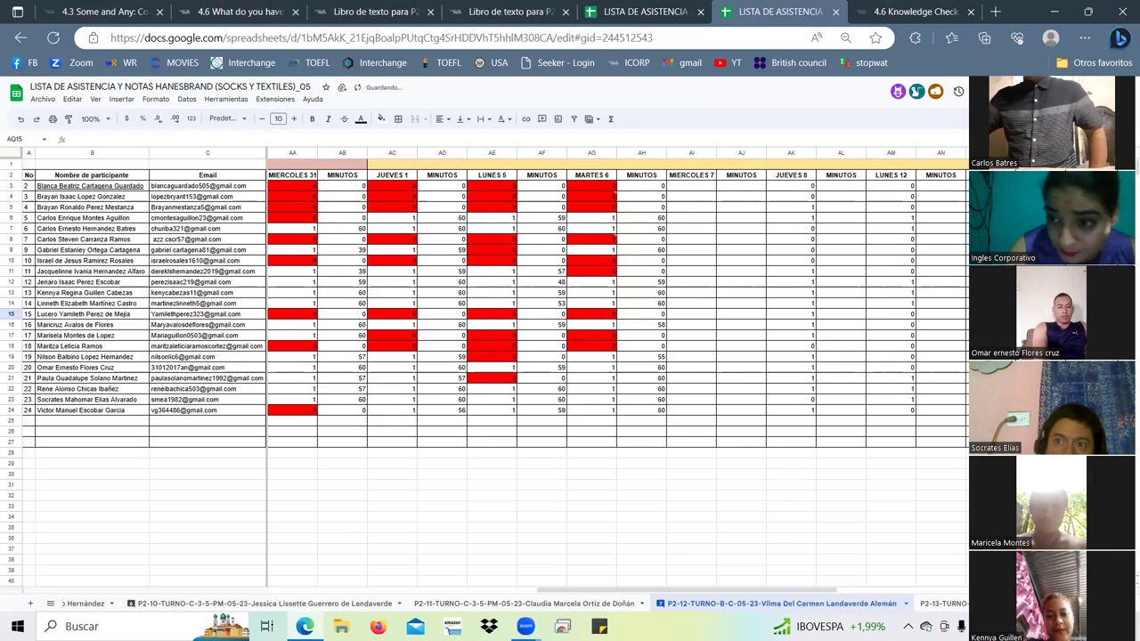
{"action": "key", "text": "Return"}
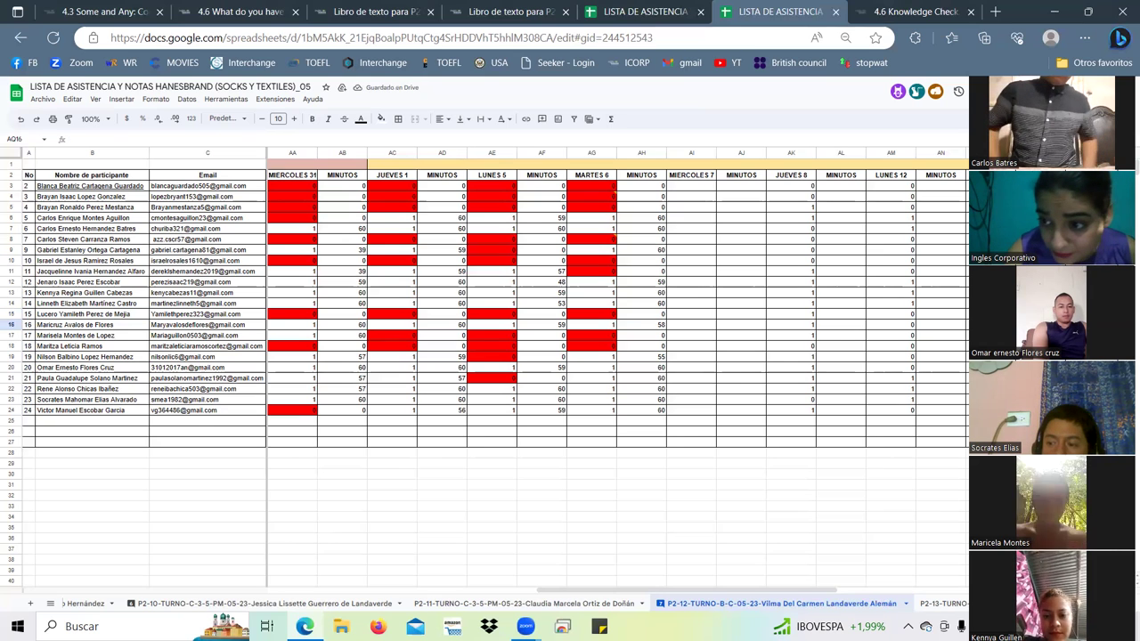
{"action": "type", "text": "1"}
{"action": "key", "text": "Return"}
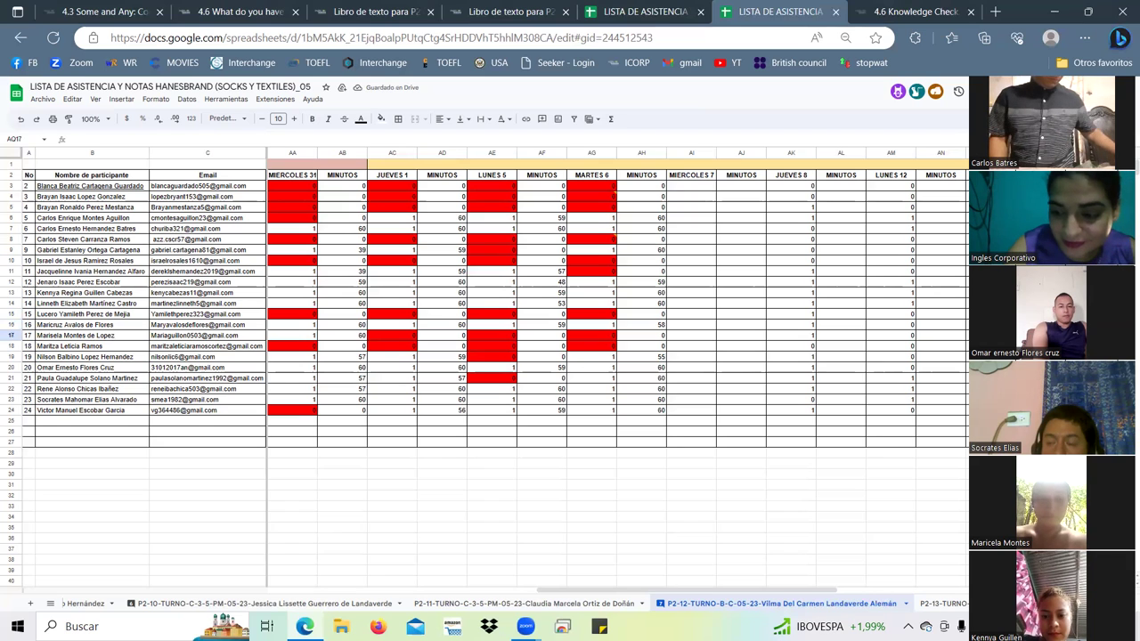
{"action": "type", "text": "1"}
{"action": "key", "text": "Return"}
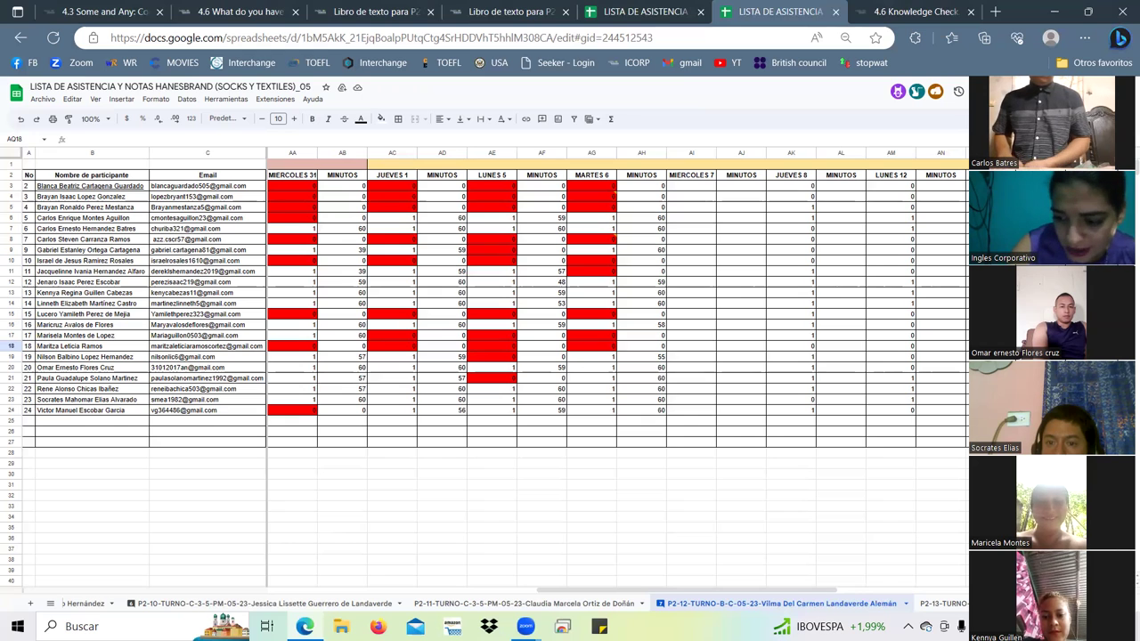
Complete Wednesday's attendance in column AQ for rows 18 to 24, entering 1 in AQ19 to AQ21 and AQ24, and 0 in AQ22
{"action": "key", "text": "Return"}
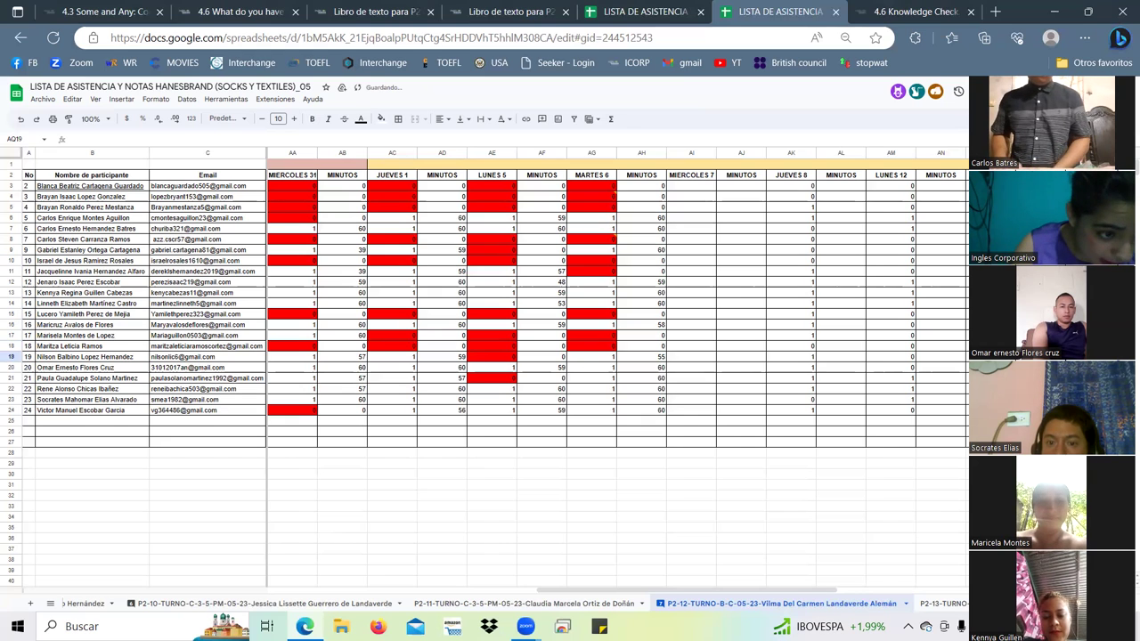
{"action": "type", "text": "1"}
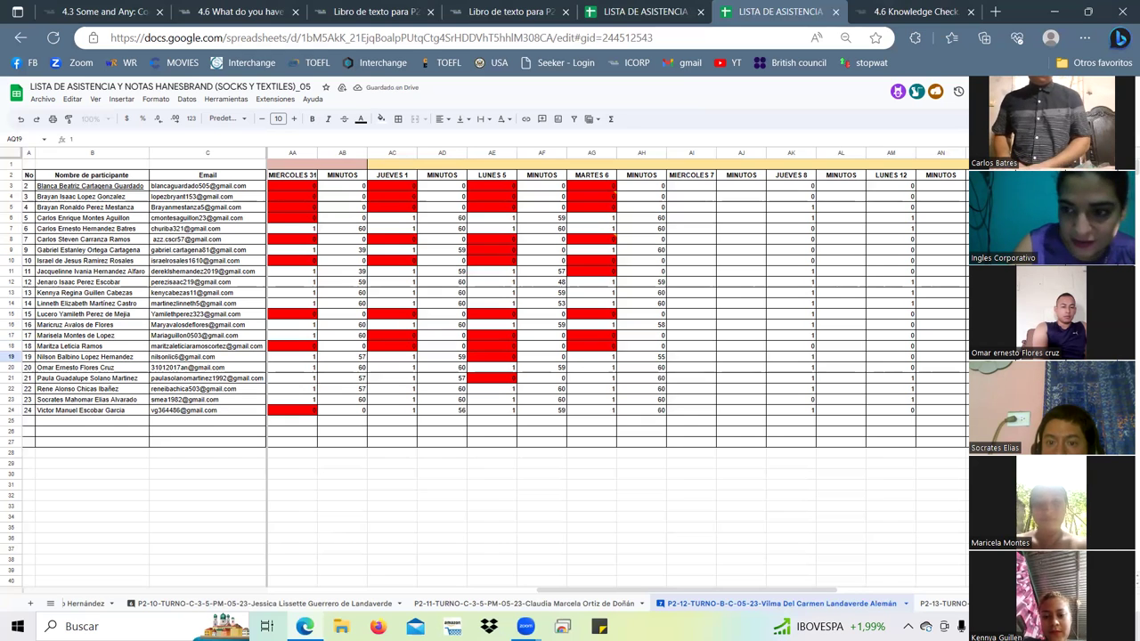
{"action": "key", "text": "Return"}
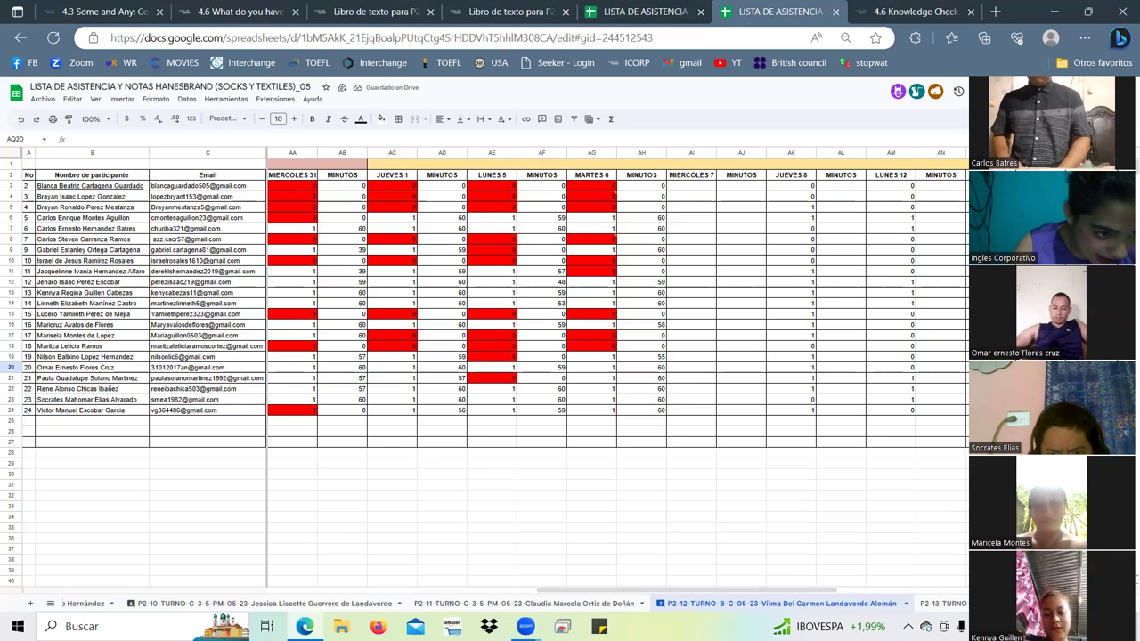
{"action": "type", "text": "1"}
{"action": "key", "text": "Return"}
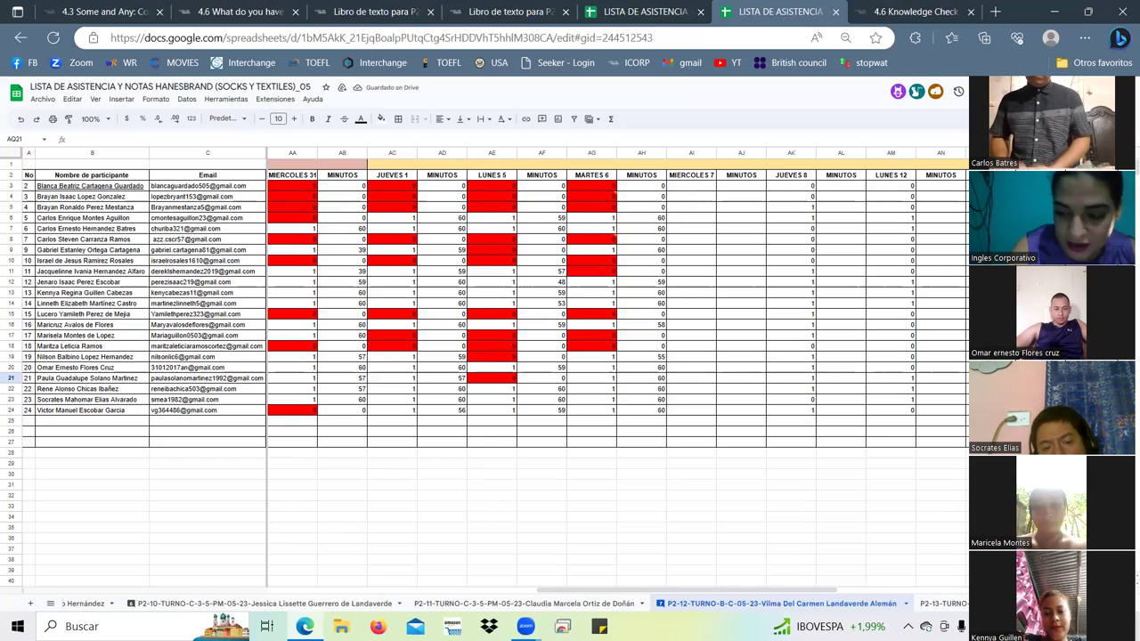
{"action": "type", "text": "1"}
{"action": "key", "text": "Return"}
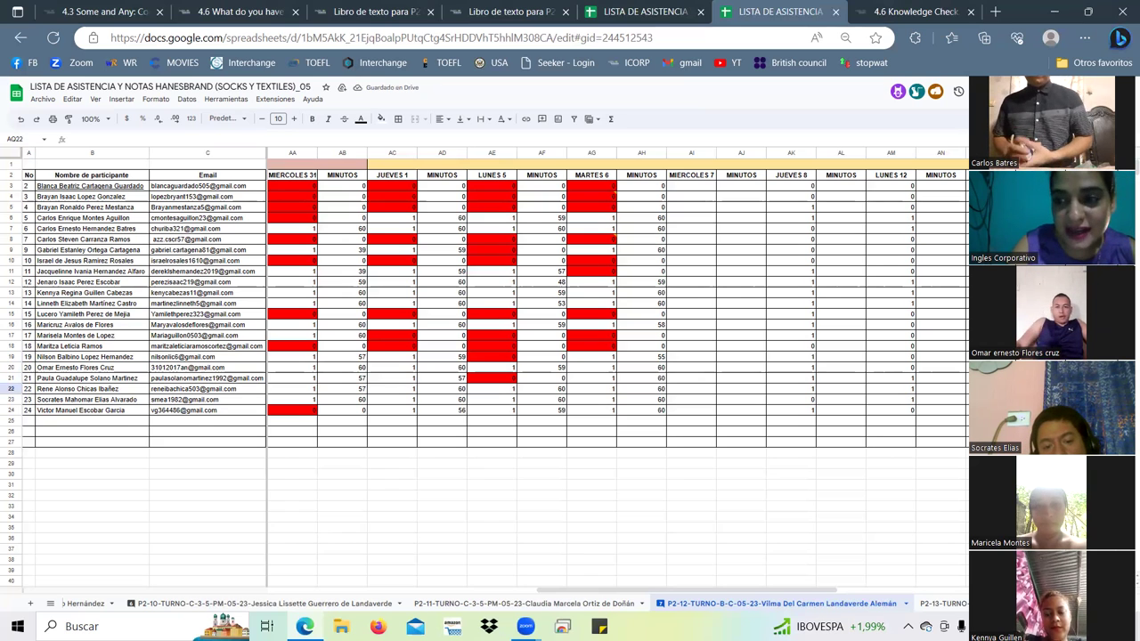
{"action": "type", "text": "0"}
{"action": "key", "text": "Return"}
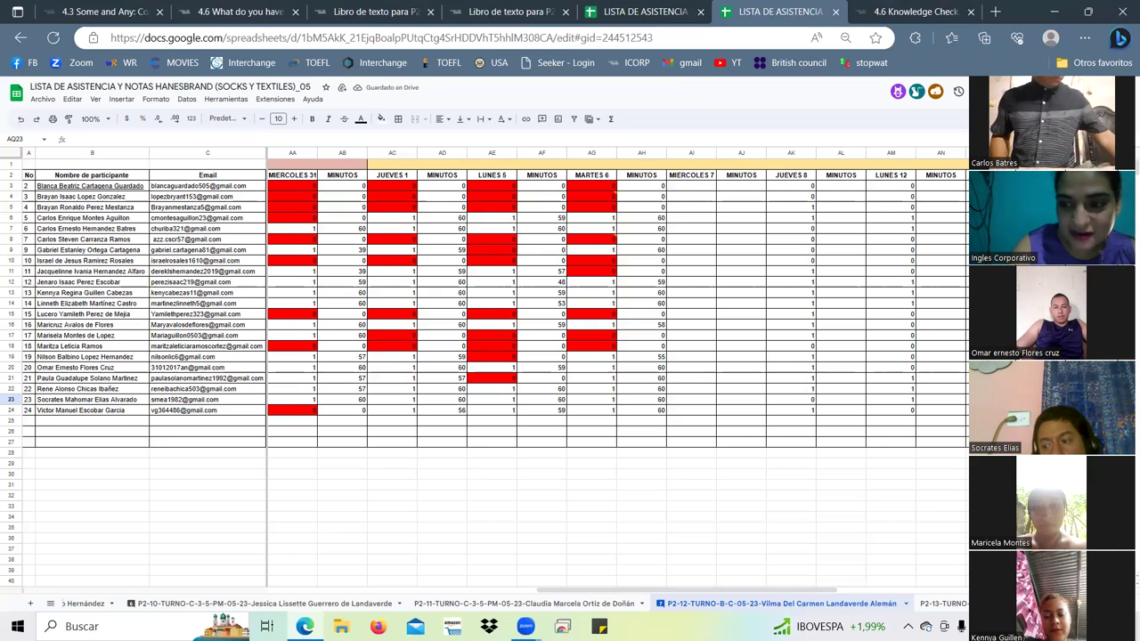
{"action": "key", "text": "Return"}
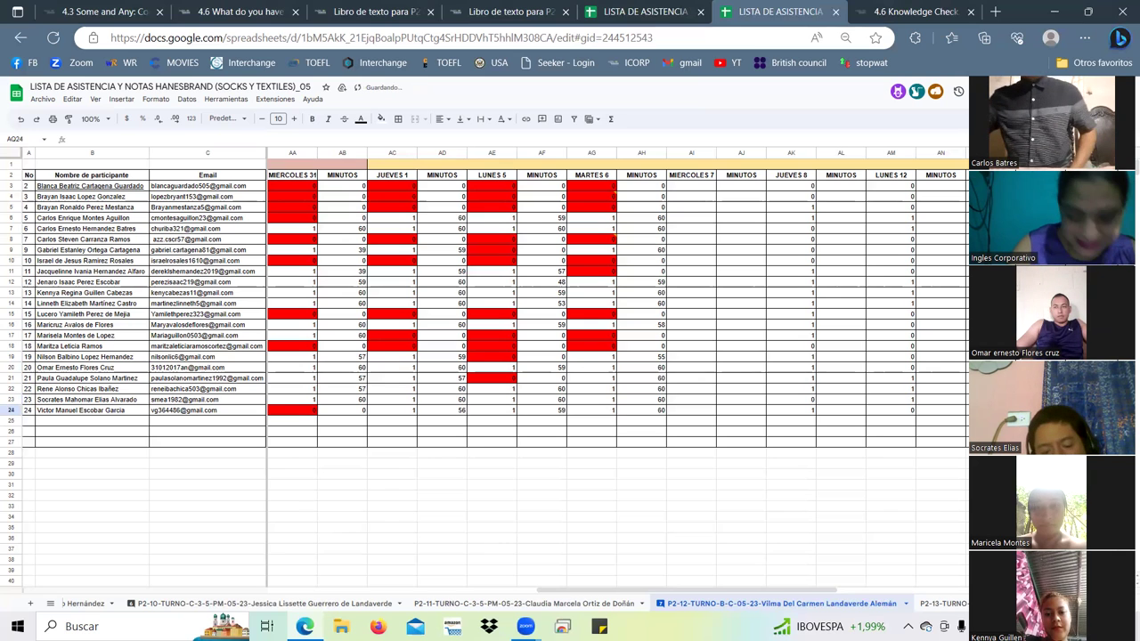
{"action": "type", "text": "1"}
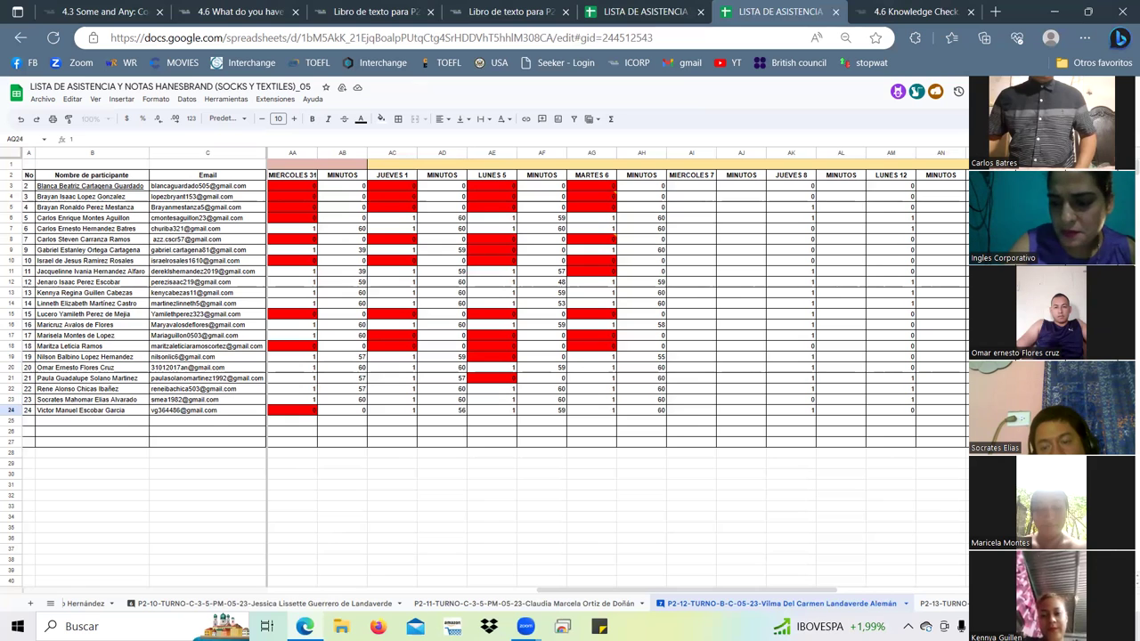
{"action": "key", "text": "Return"}
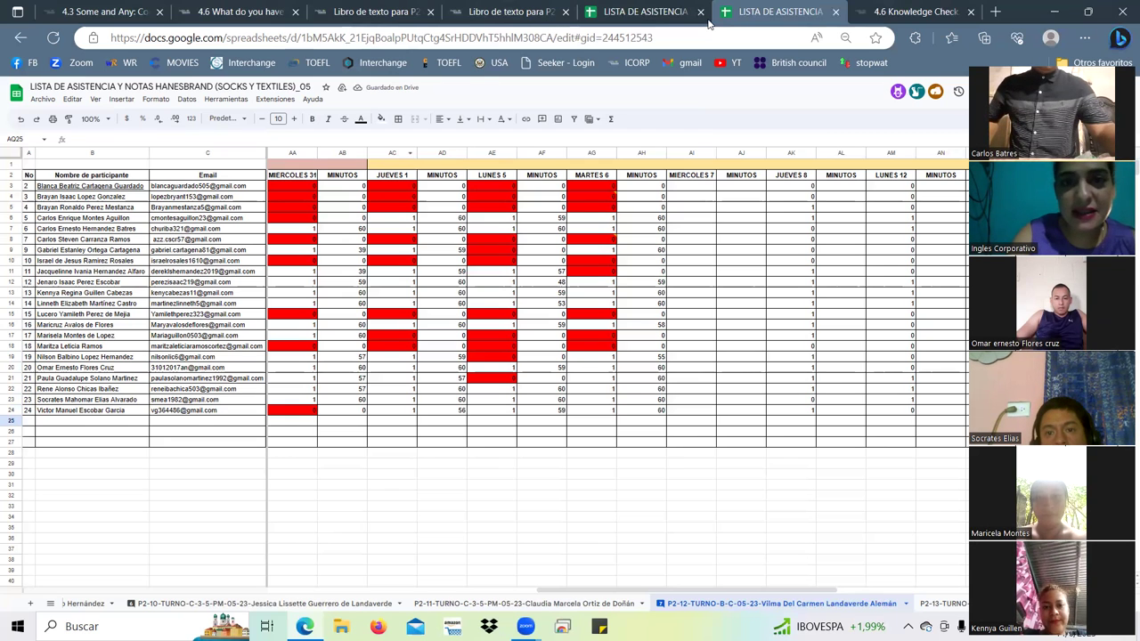
Switch to the online course textbook showing the "Fish for breakfast?" conversation
{"action": "left_click", "coordinate": [264, 13]}
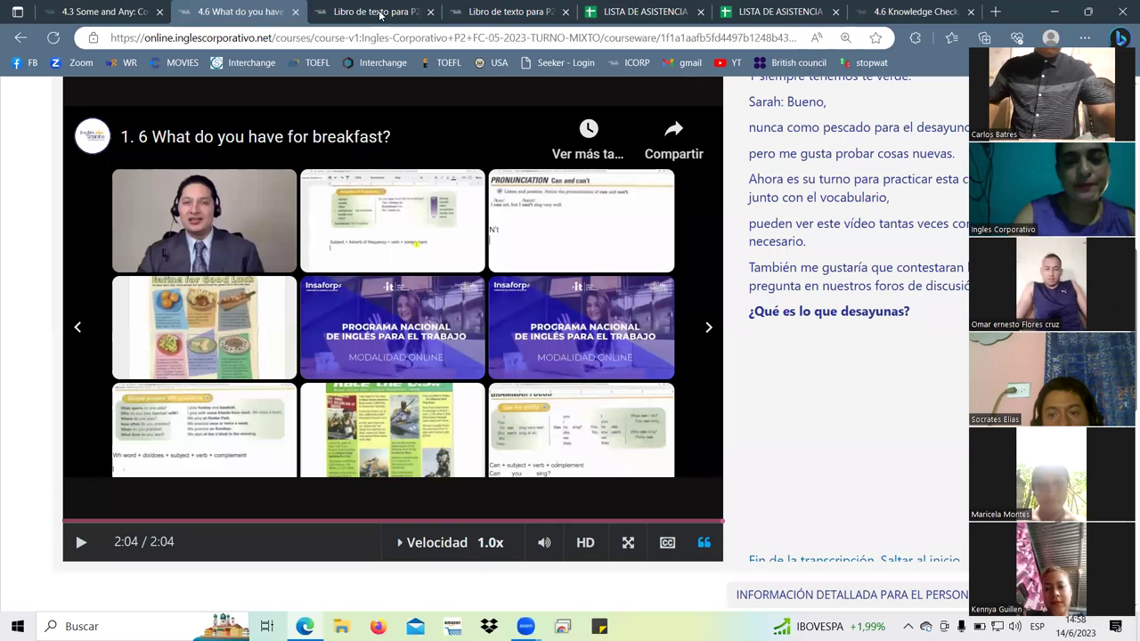
{"action": "key", "text": "ctrl+Tab"}
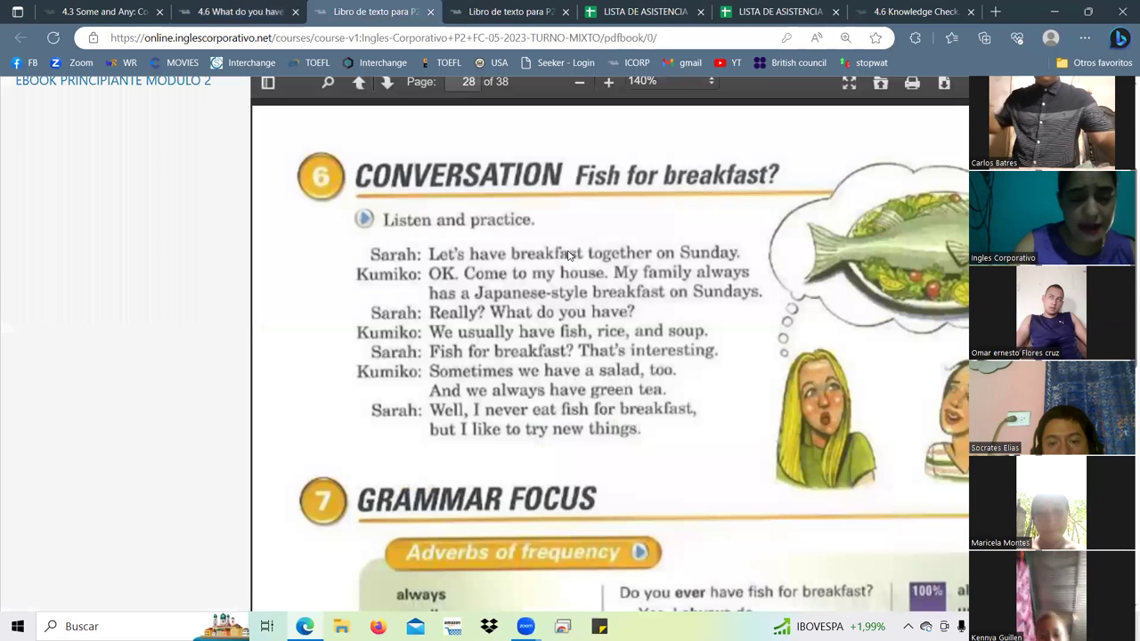